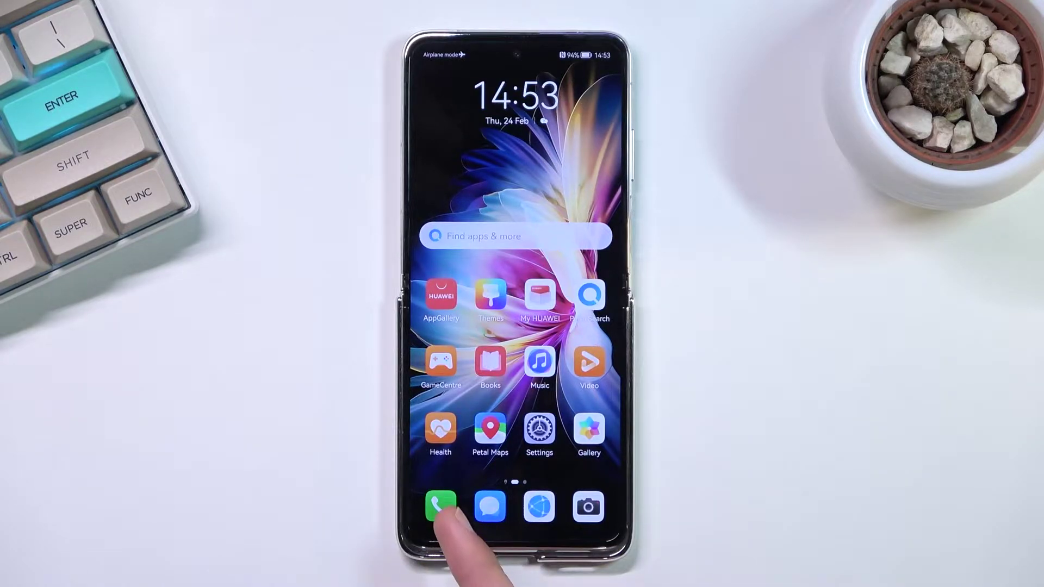
- Go from the Contacts list through the menu and Settings to the Import/Export screen
left_click(440, 506)
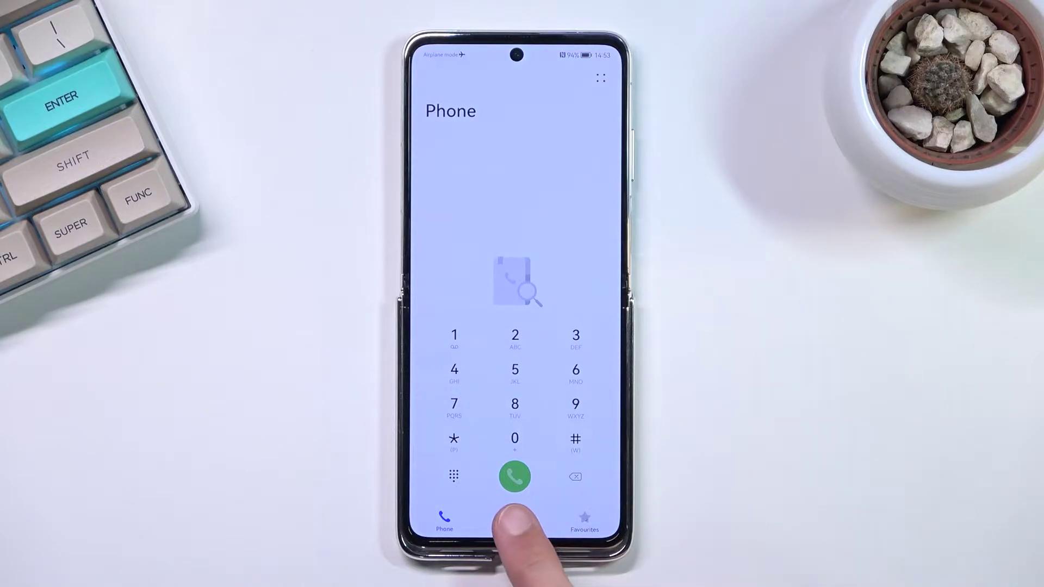
left_click(514, 522)
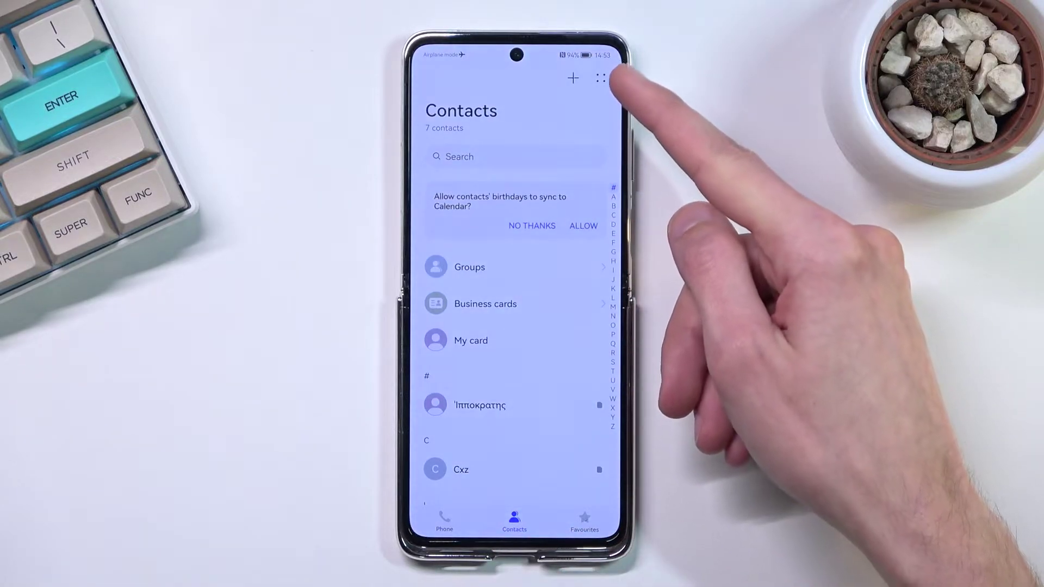
left_click(608, 77)
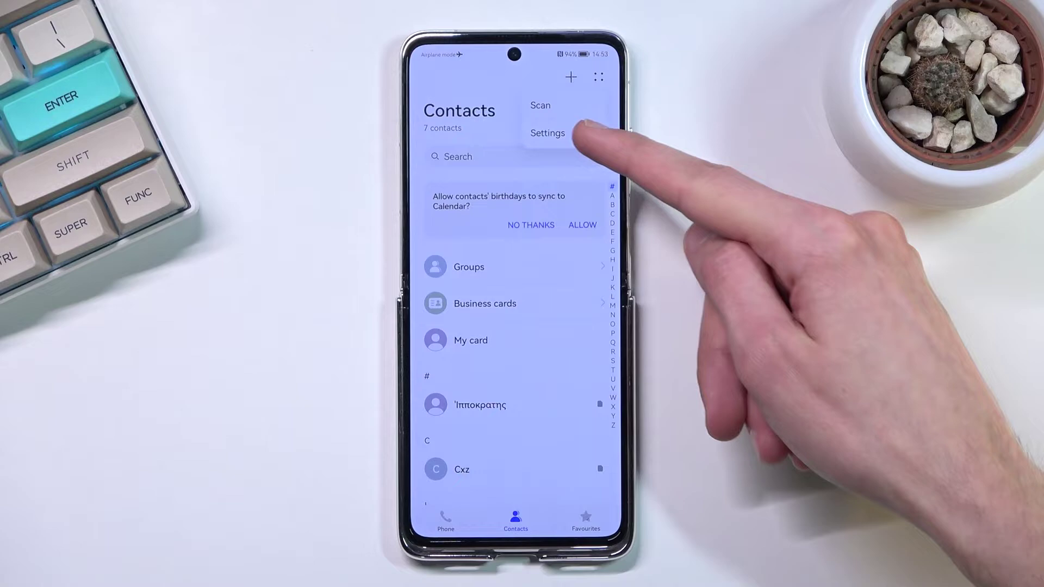
left_click(563, 132)
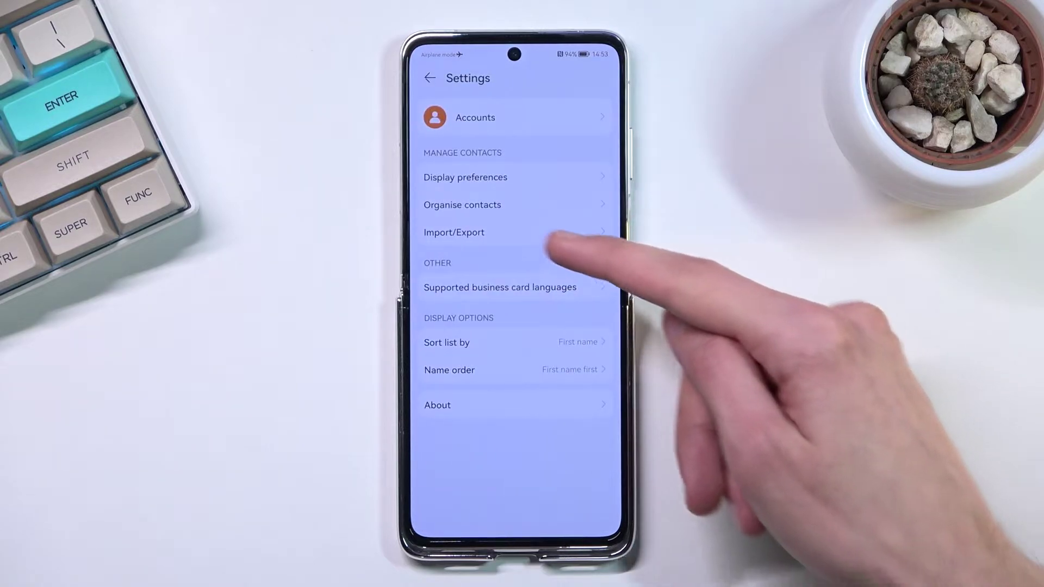
left_click(530, 233)
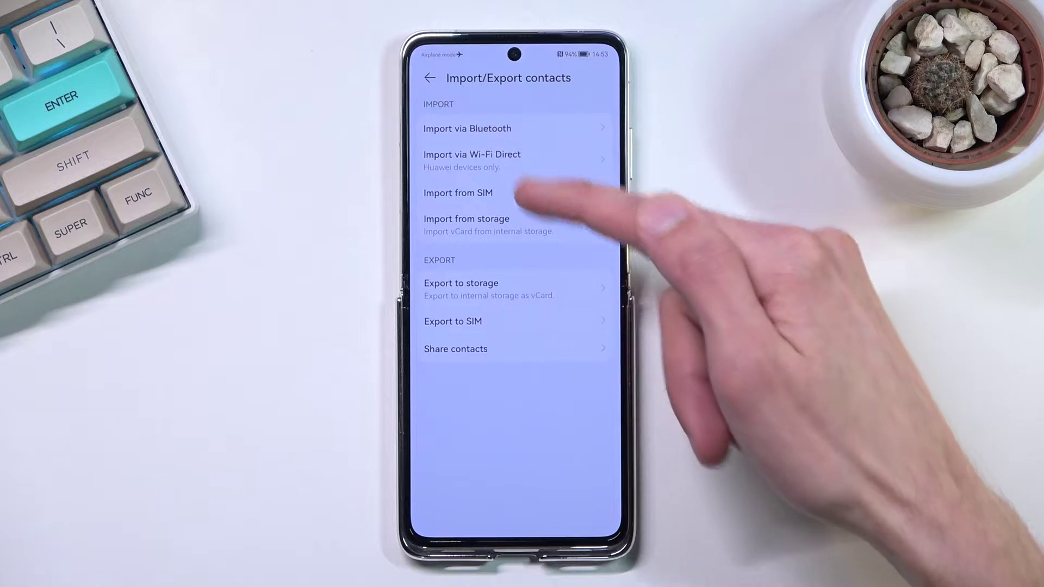
- Select all seven SIM contacts except Twoj numer and Zadzwon do mnie, and import them
left_click(530, 194)
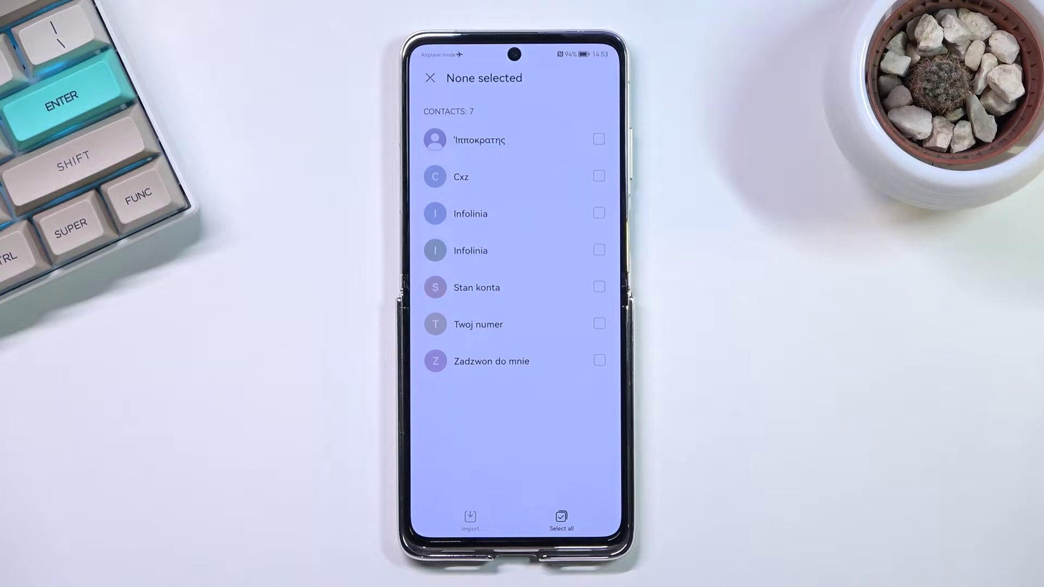
left_click(562, 521)
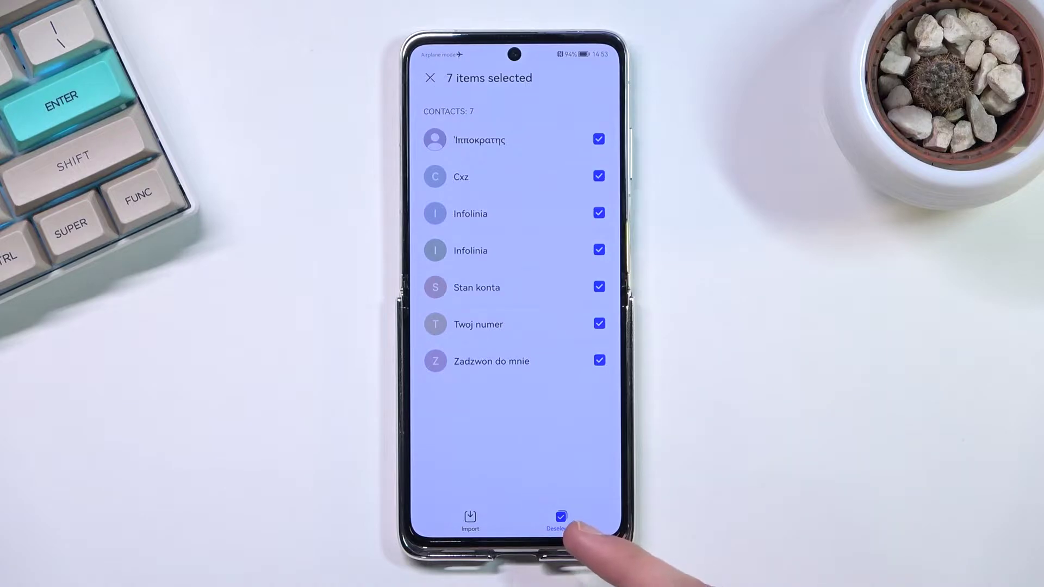
left_click(599, 360)
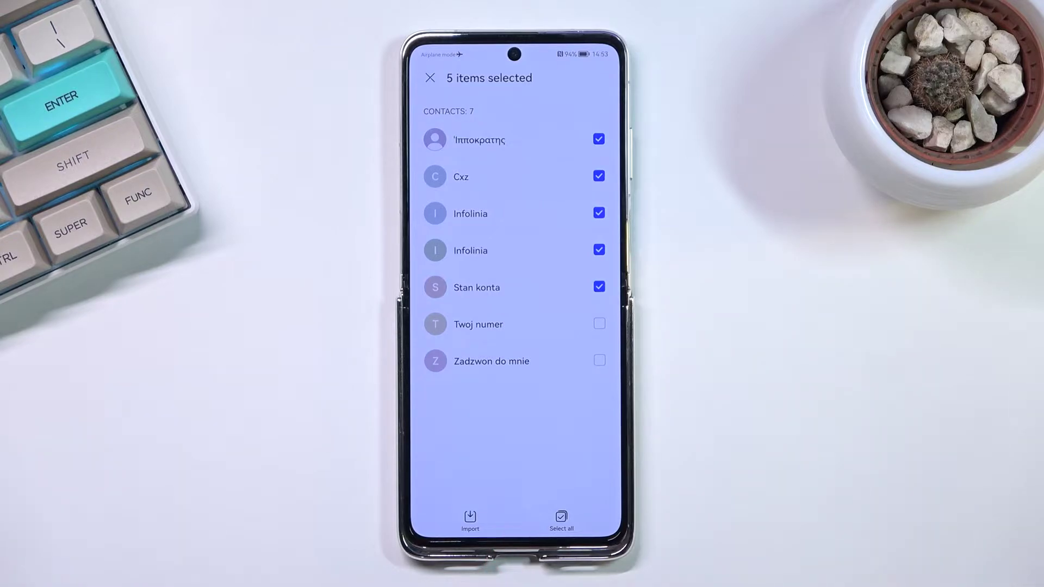
left_click(470, 520)
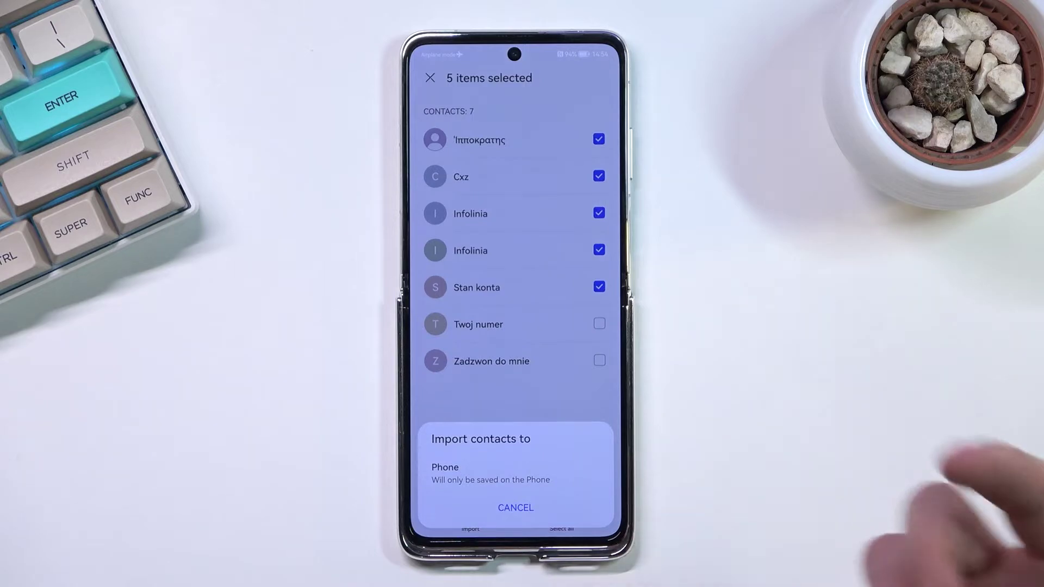
- Choose Phone as the save location for the five imported SIM contacts
left_click(490, 473)
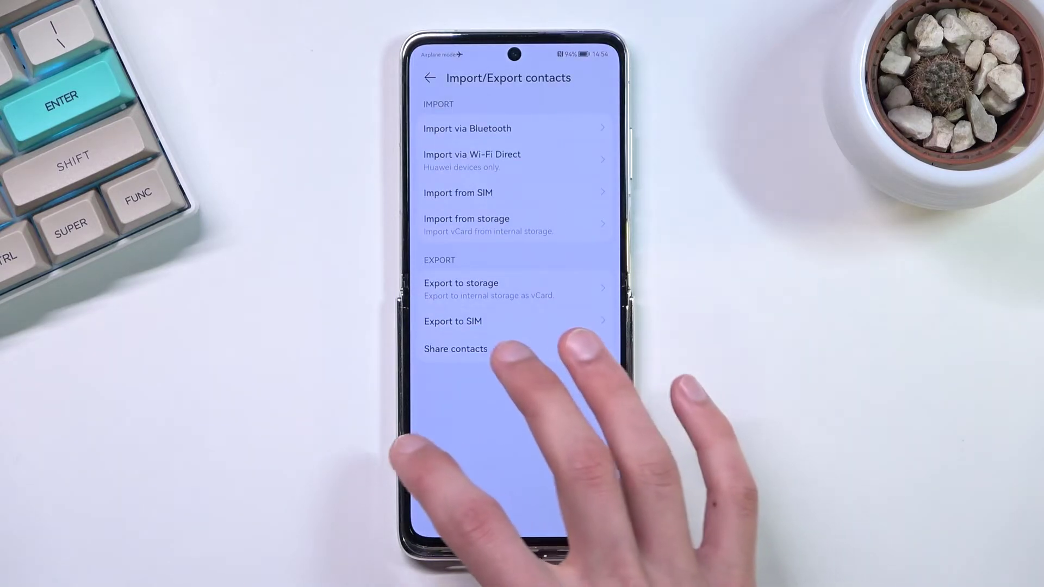
- Return to the Contacts list, now showing duplicate Infolinia and Stan konta entries
left_click_drag(616, 368, 502, 367)
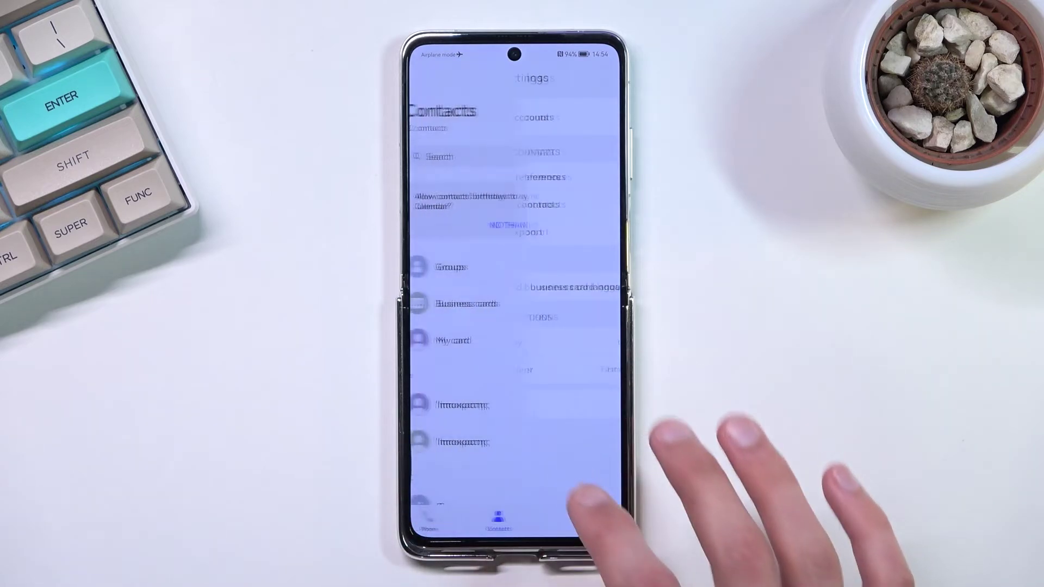
left_click(611, 359)
scroll(515, 327, "down", 5)
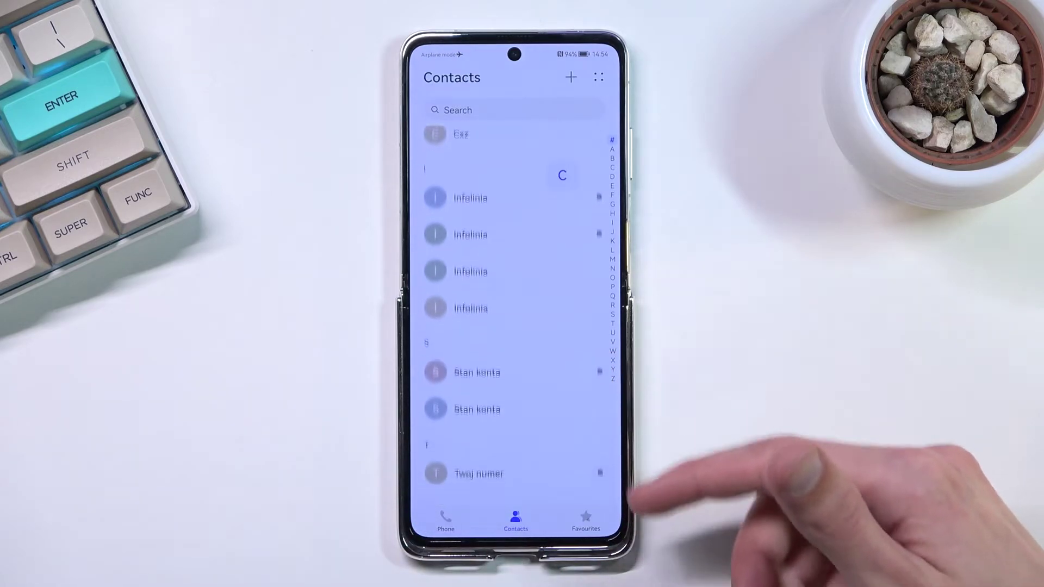